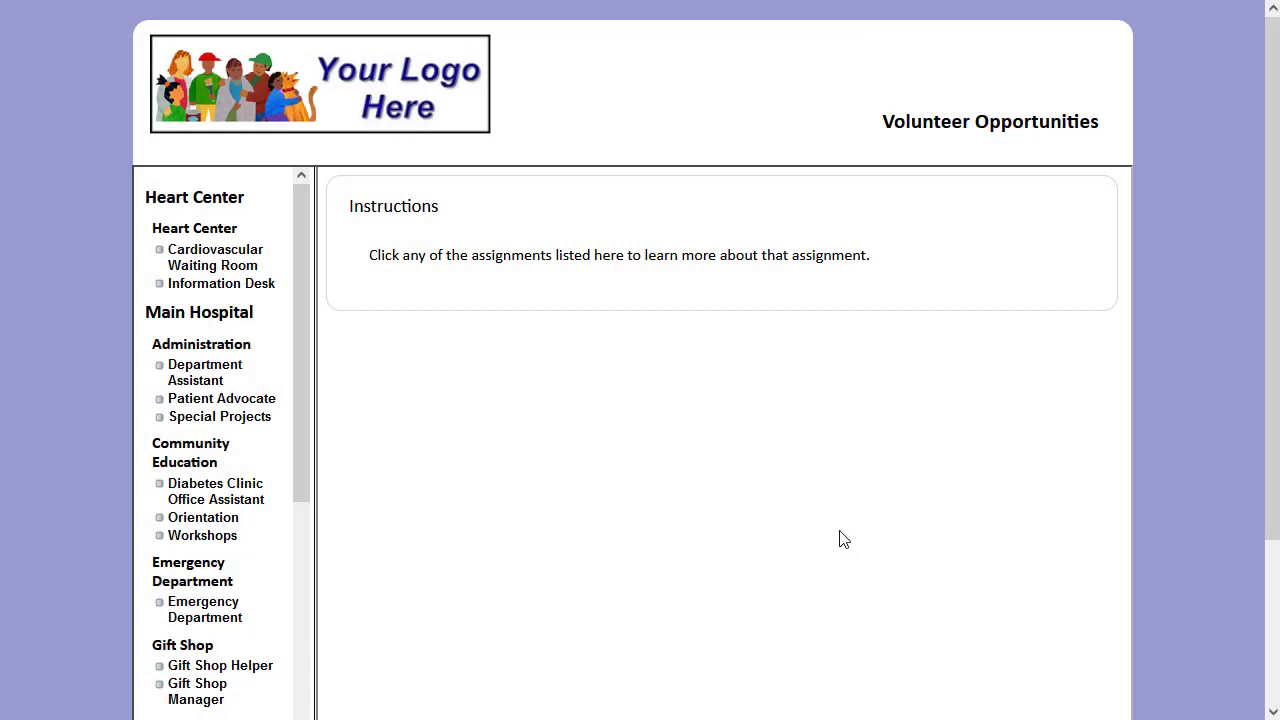
Step: View the Information Desk and Department Assistant assignment details in the legacy directory
{"action": "left_click", "coordinate": [236, 289]}
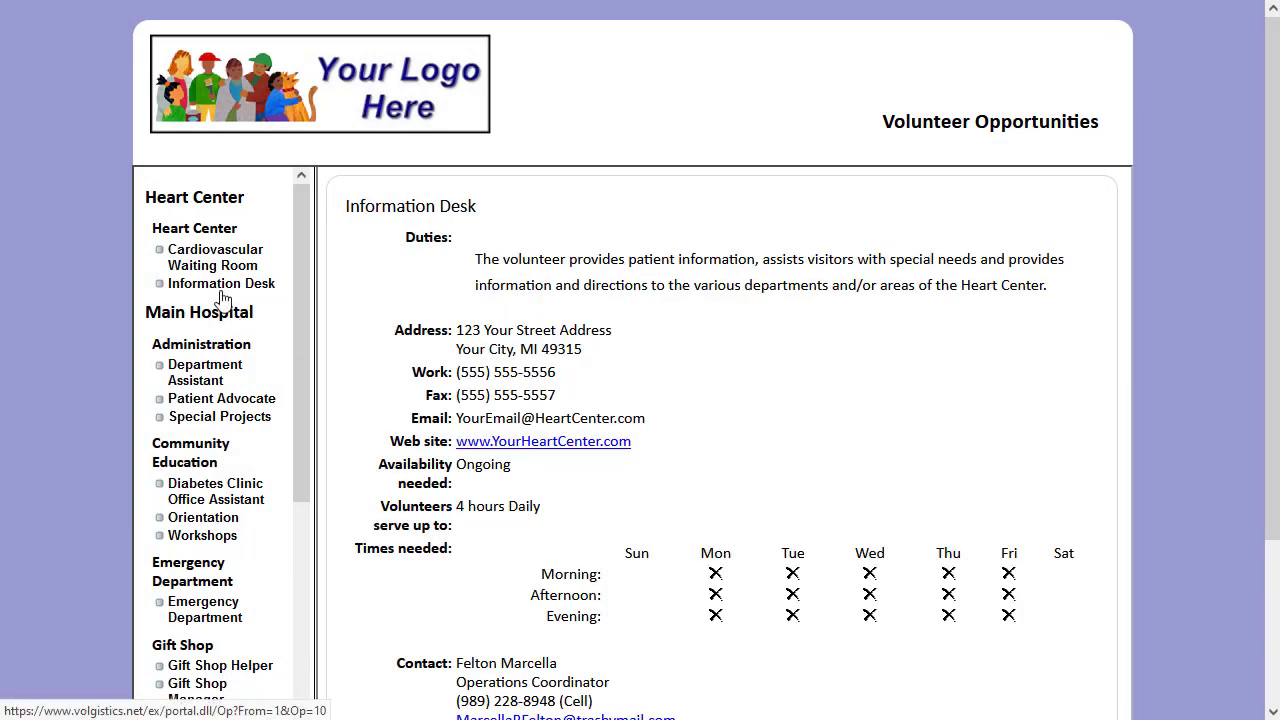
{"action": "left_click", "coordinate": [203, 378]}
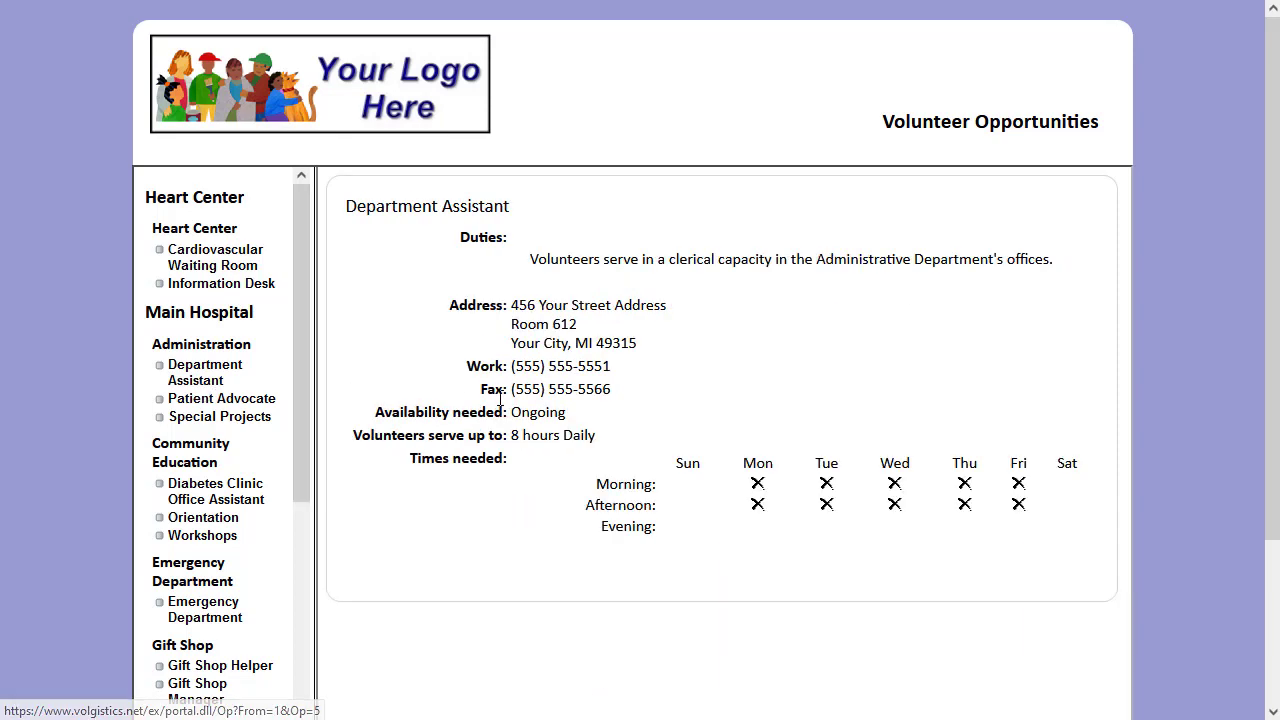
{"action": "scroll", "coordinate": [500, 398], "scroll_direction": "down", "scroll_amount": 3}
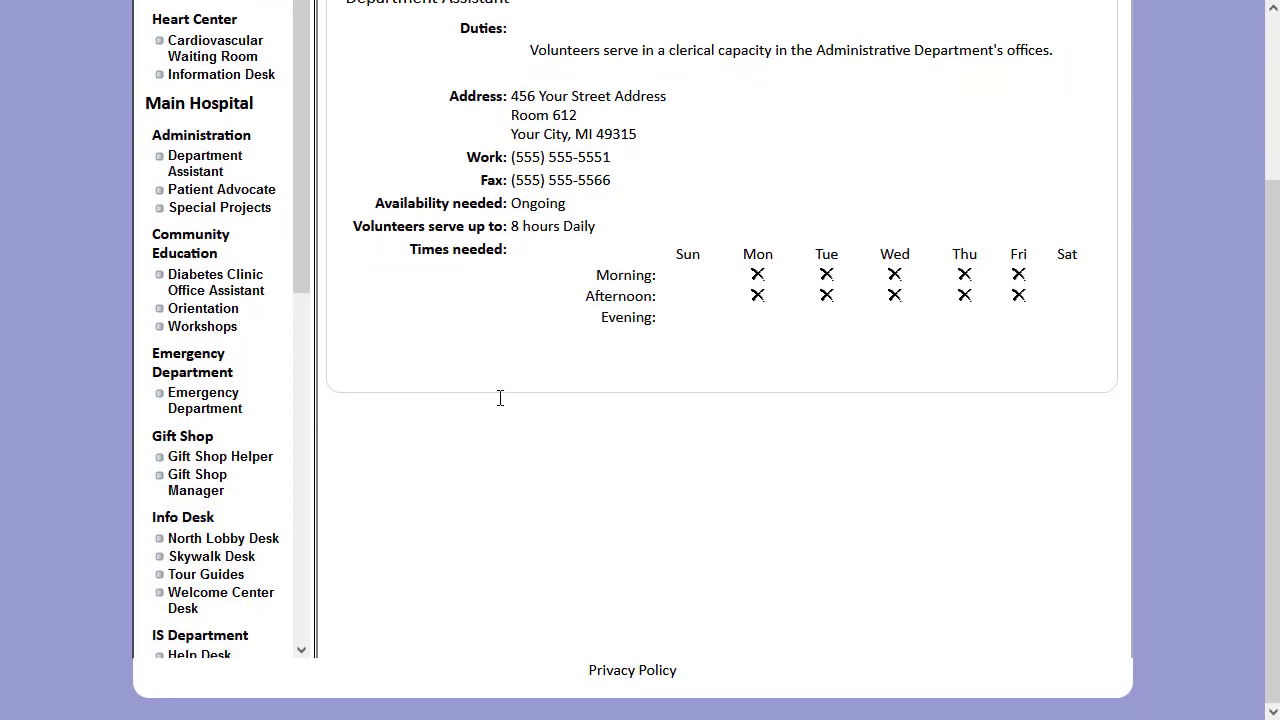
{"action": "scroll", "coordinate": [500, 398], "scroll_direction": "up", "scroll_amount": 3}
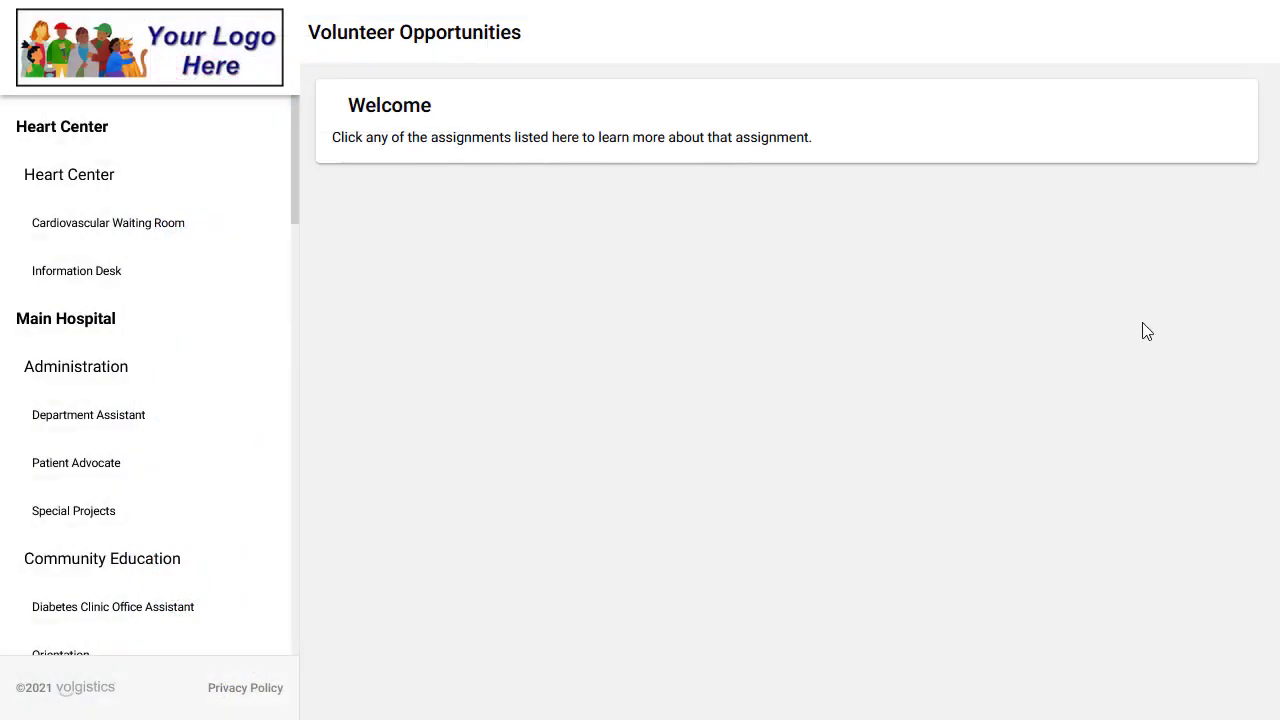
Step: View the Cardiovascular Waiting Room assignment's profile, map, schedule and share options
{"action": "left_click", "coordinate": [120, 220]}
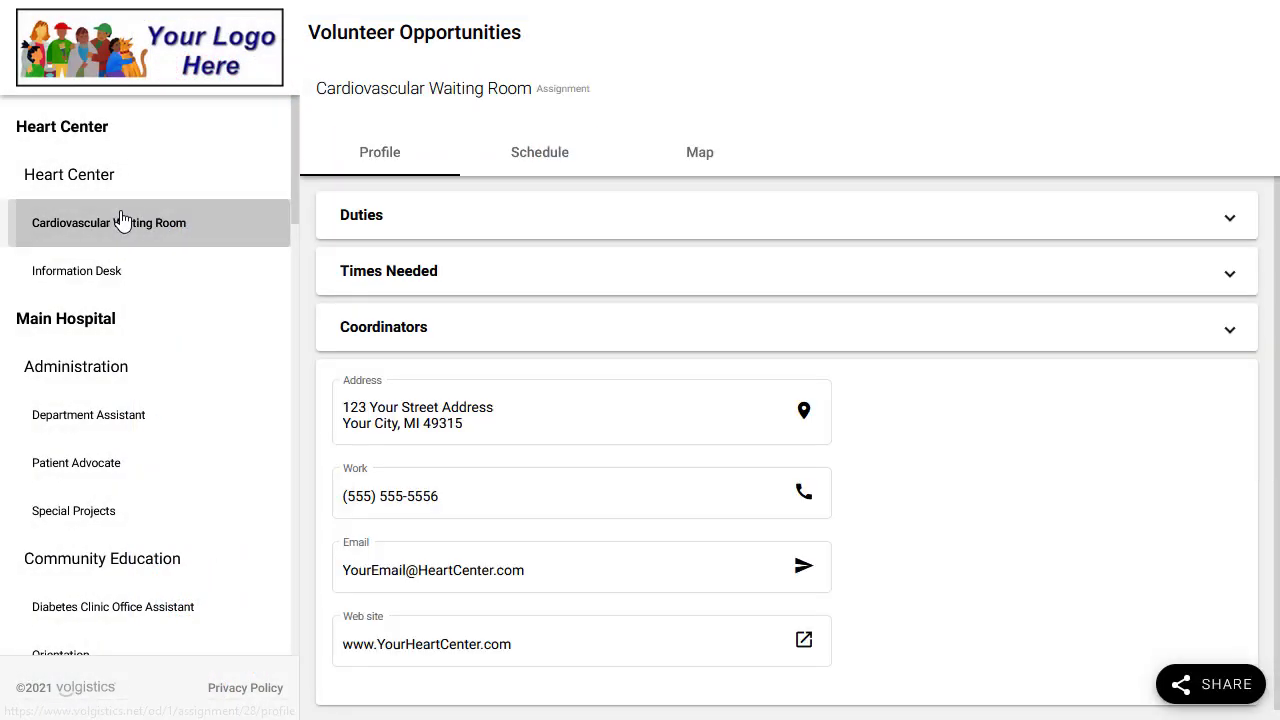
{"action": "left_click", "coordinate": [700, 158]}
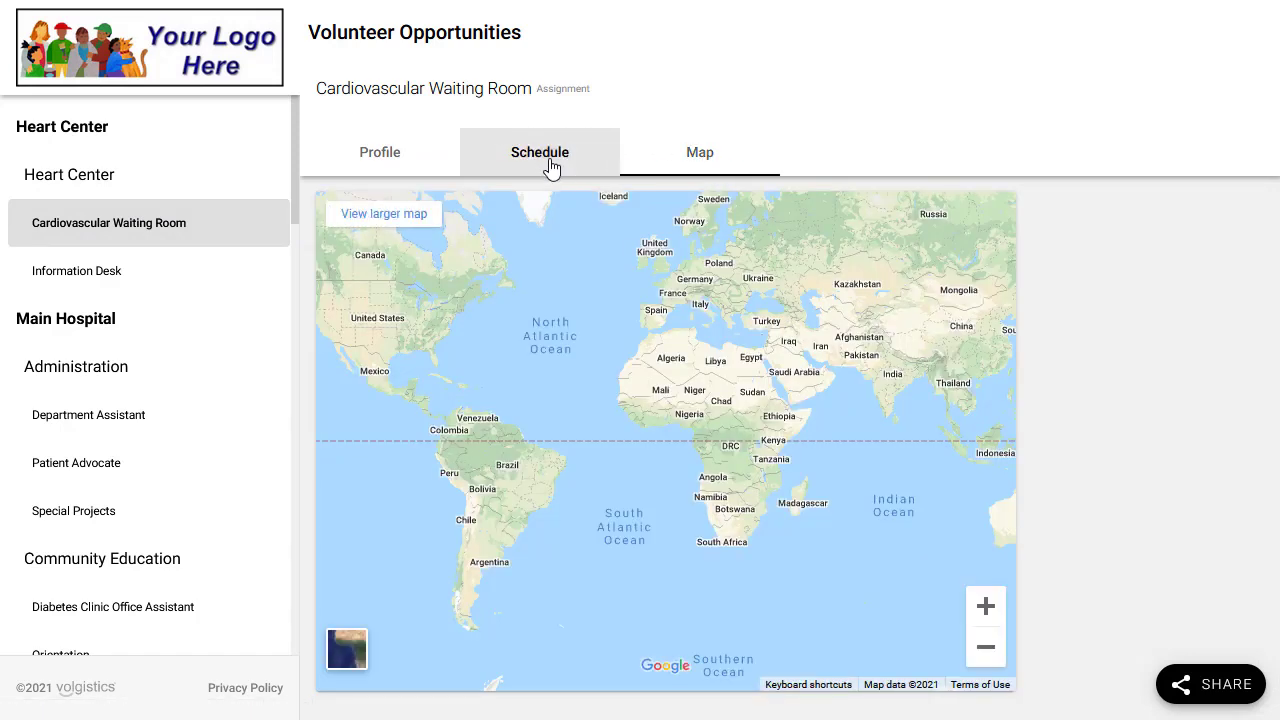
{"action": "left_click", "coordinate": [551, 167]}
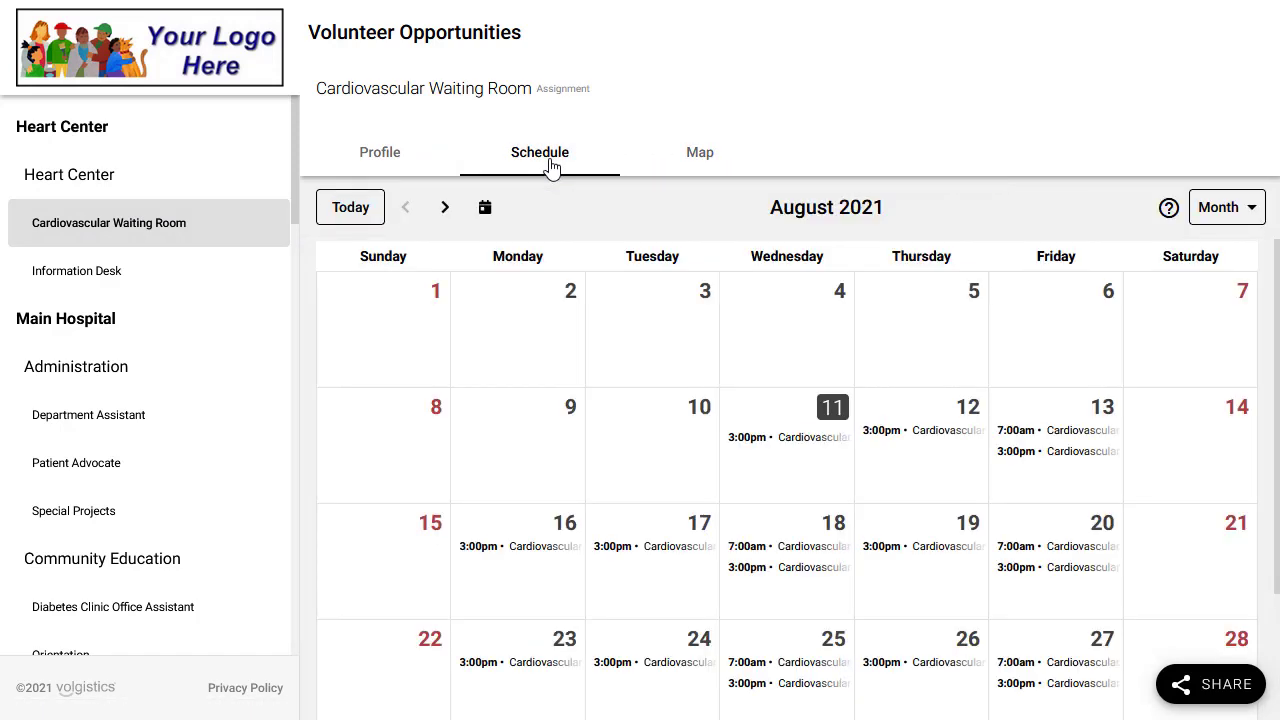
{"action": "left_click", "coordinate": [1191, 700]}
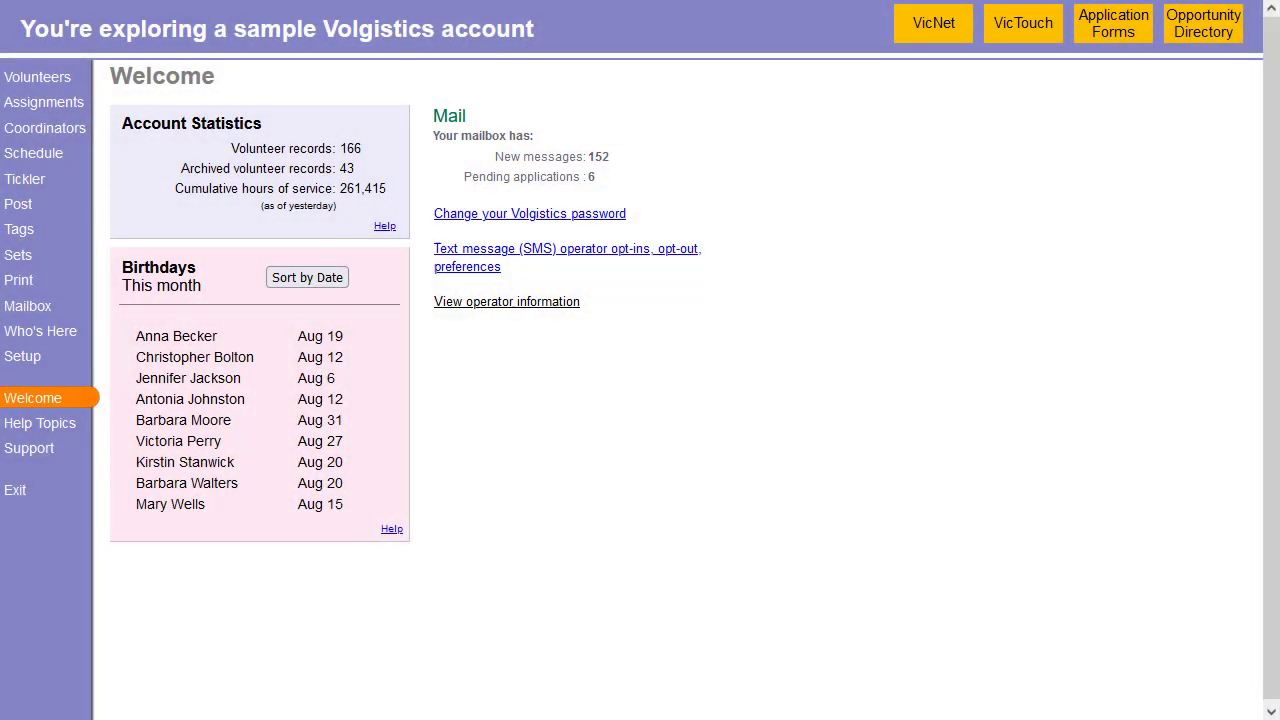
Step: In Setup's Opportunity Directory settings, select the Beta directory URL under Links
{"action": "left_click", "coordinate": [52, 362]}
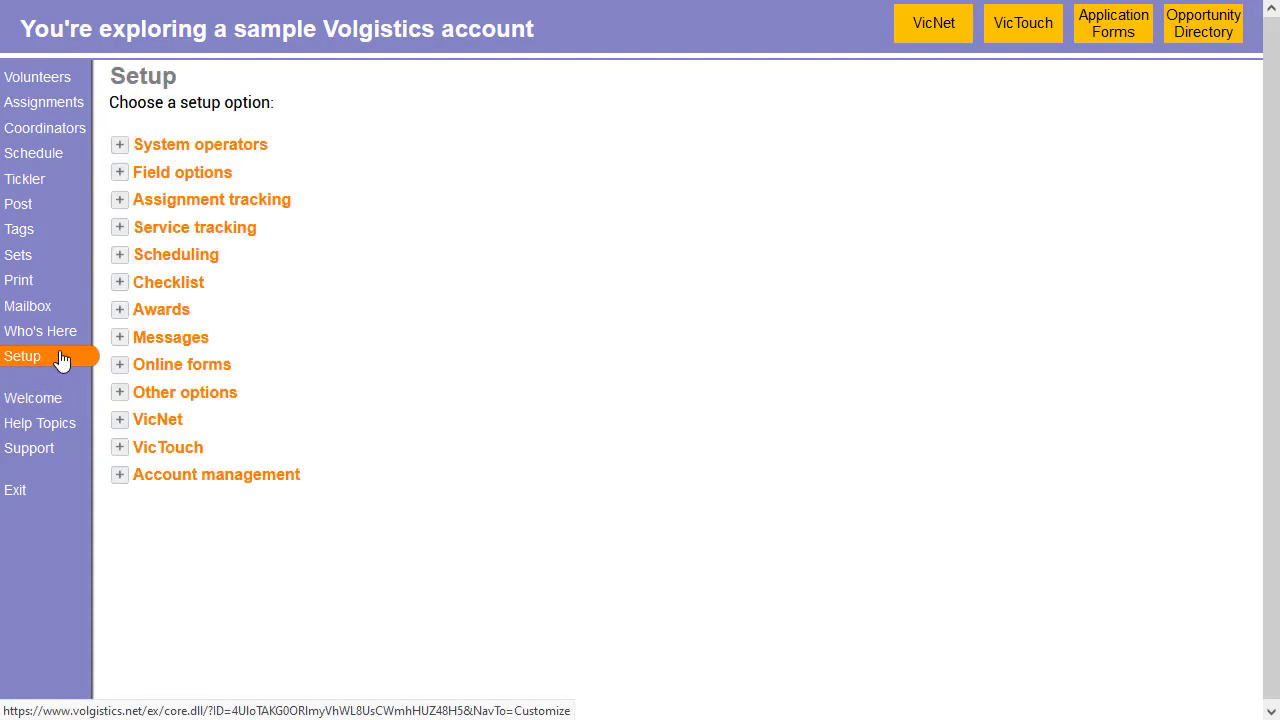
{"action": "left_click", "coordinate": [124, 366]}
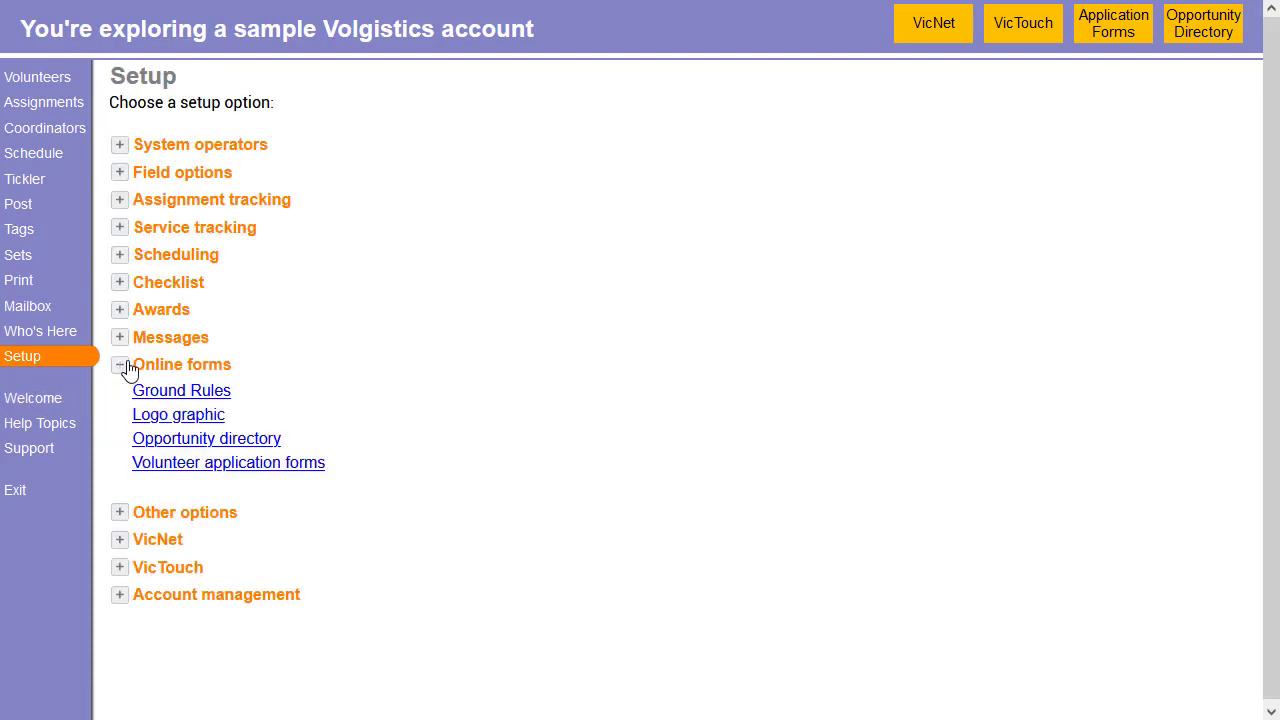
{"action": "left_click", "coordinate": [150, 440]}
{"action": "scroll", "coordinate": [146, 452], "scroll_direction": "down", "scroll_amount": 10}
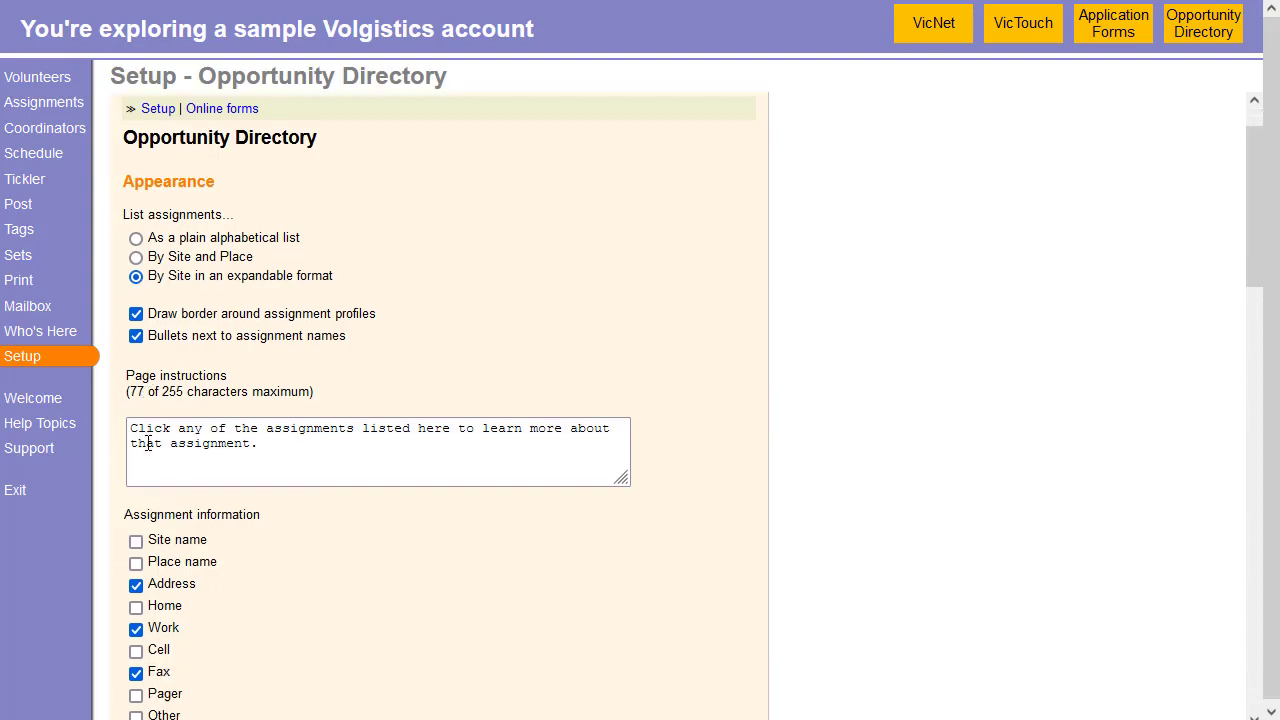
{"action": "scroll", "coordinate": [146, 452], "scroll_direction": "down", "scroll_amount": 3}
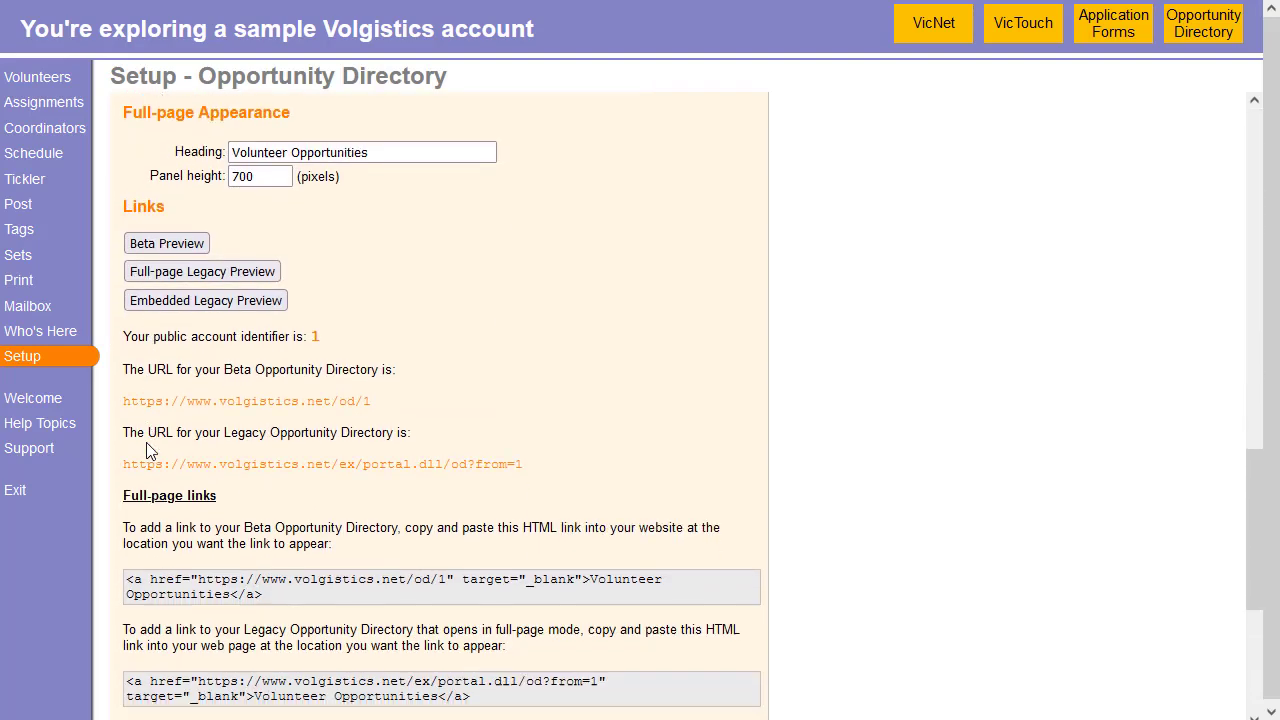
{"action": "left_click_drag", "start_coordinate": [123, 318], "coordinate": [371, 321]}
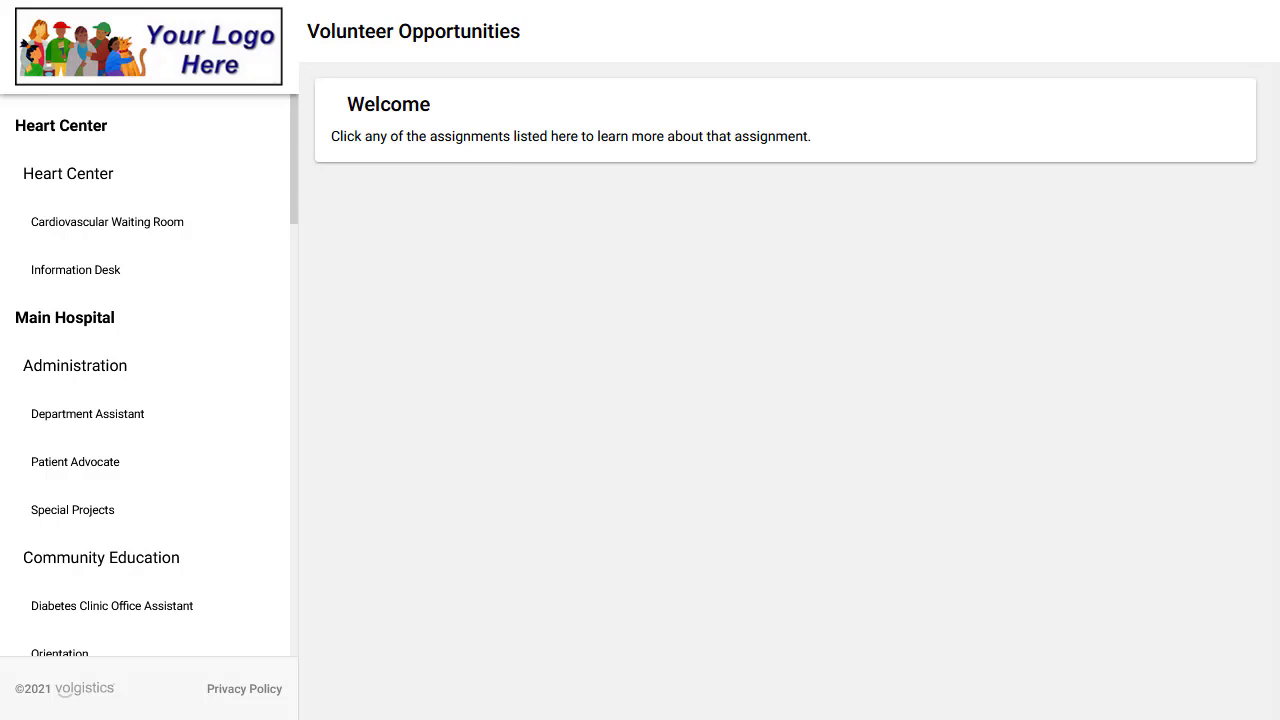
Step: Open the Information Desk profile and expand its Duties and Times Needed panels
{"action": "left_click", "coordinate": [146, 292]}
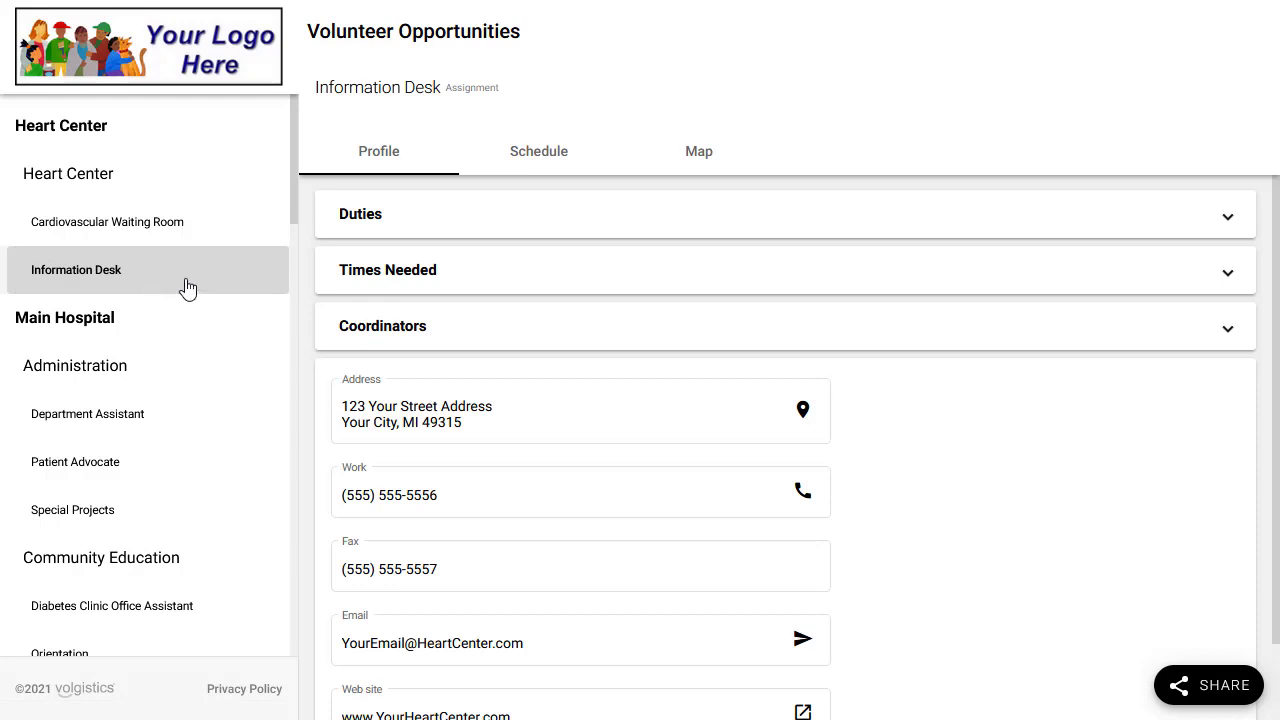
{"action": "left_click", "coordinate": [381, 234]}
{"action": "left_click", "coordinate": [397, 316]}
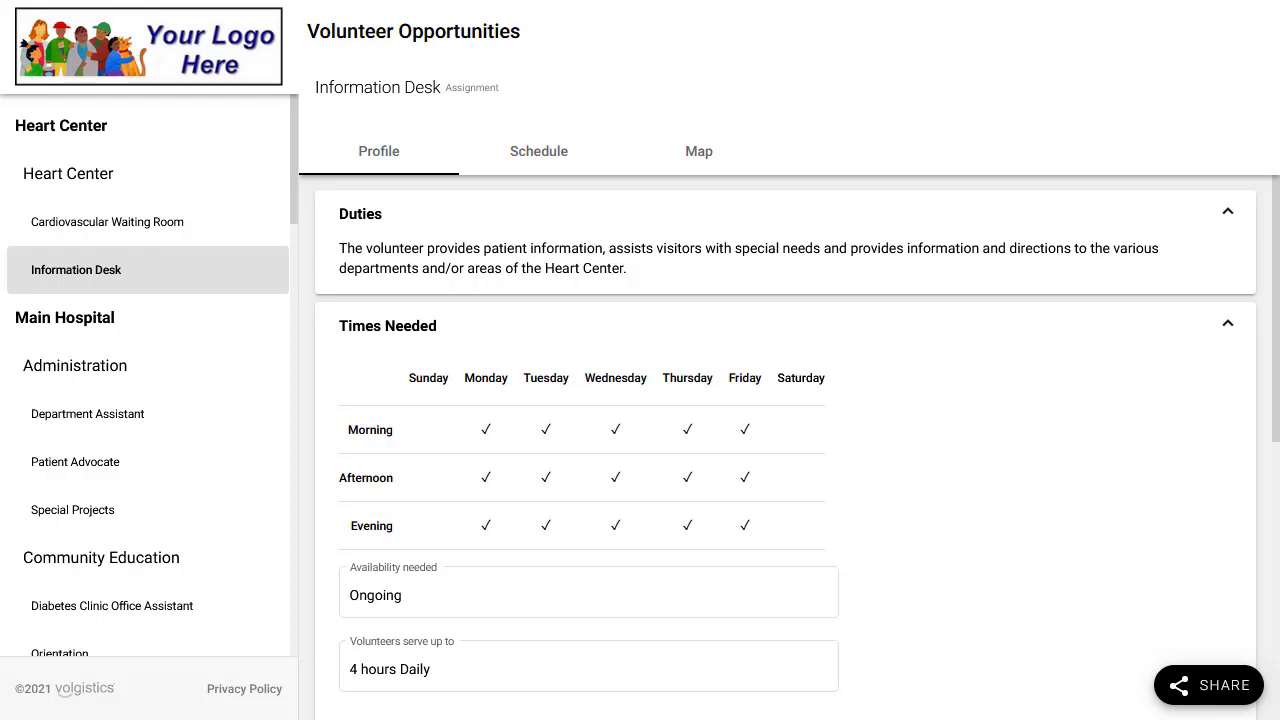
Step: Show the August 2021 schedule calendar for the whole Heart Center site
{"action": "left_click", "coordinate": [527, 160]}
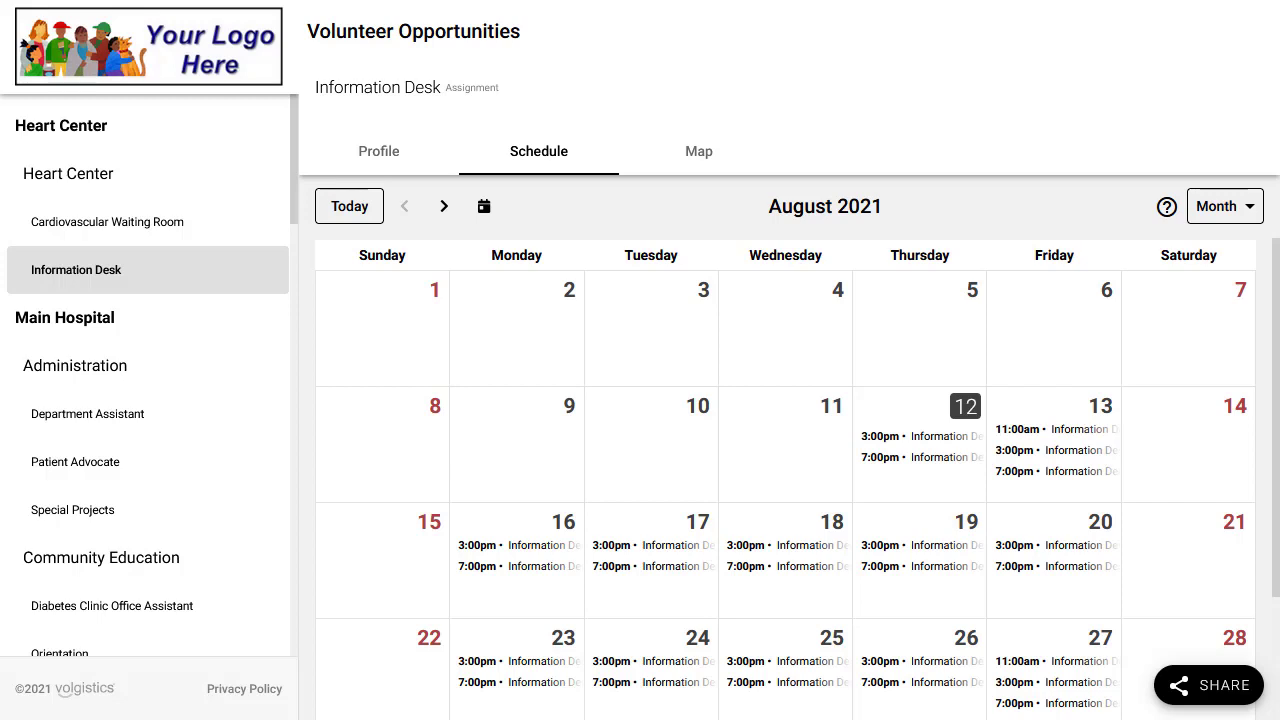
{"action": "left_click", "coordinate": [195, 135]}
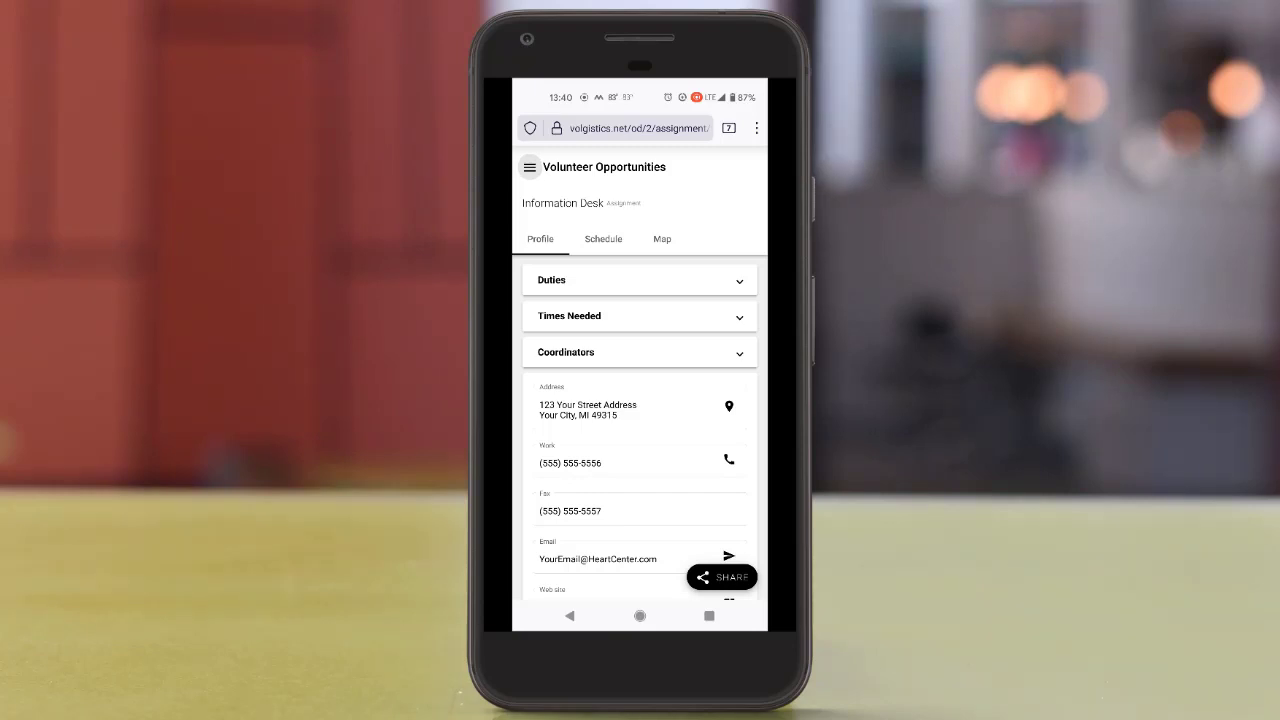
{"action": "left_click", "coordinate": [614, 414]}
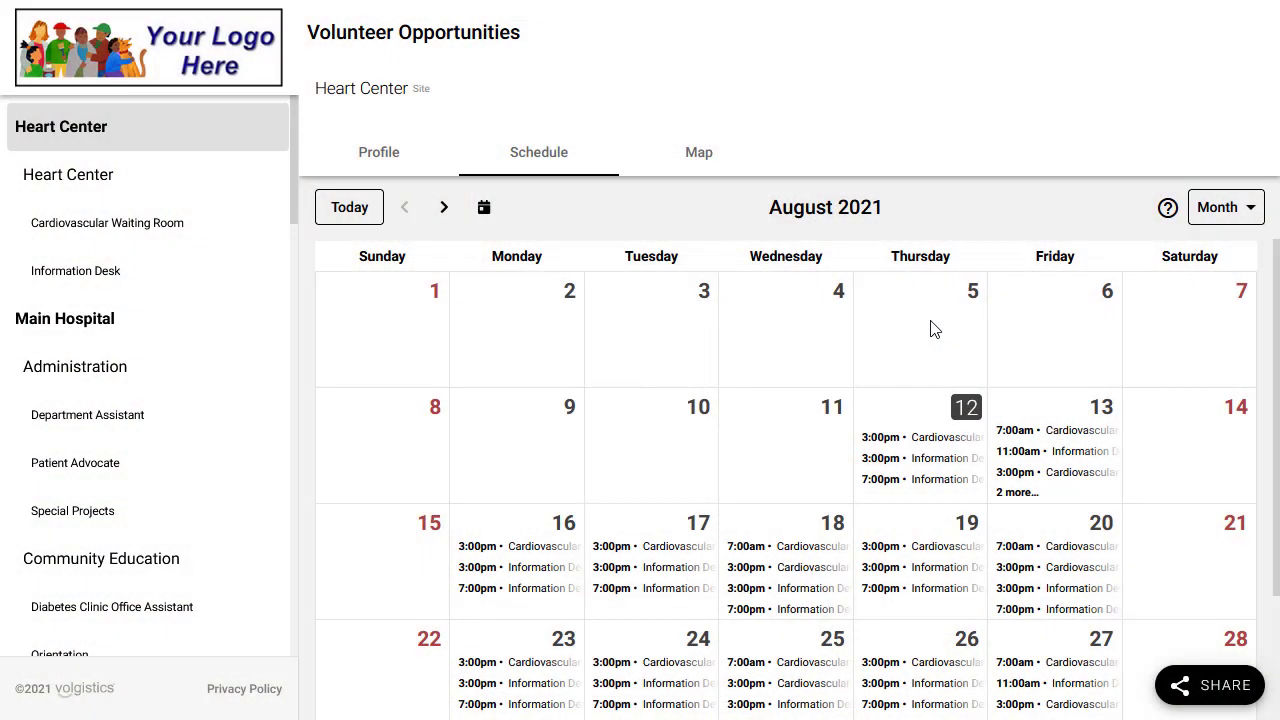
Step: Bring up the Share Listing dialog for the Heart Center site listing
{"action": "left_click", "coordinate": [1204, 690]}
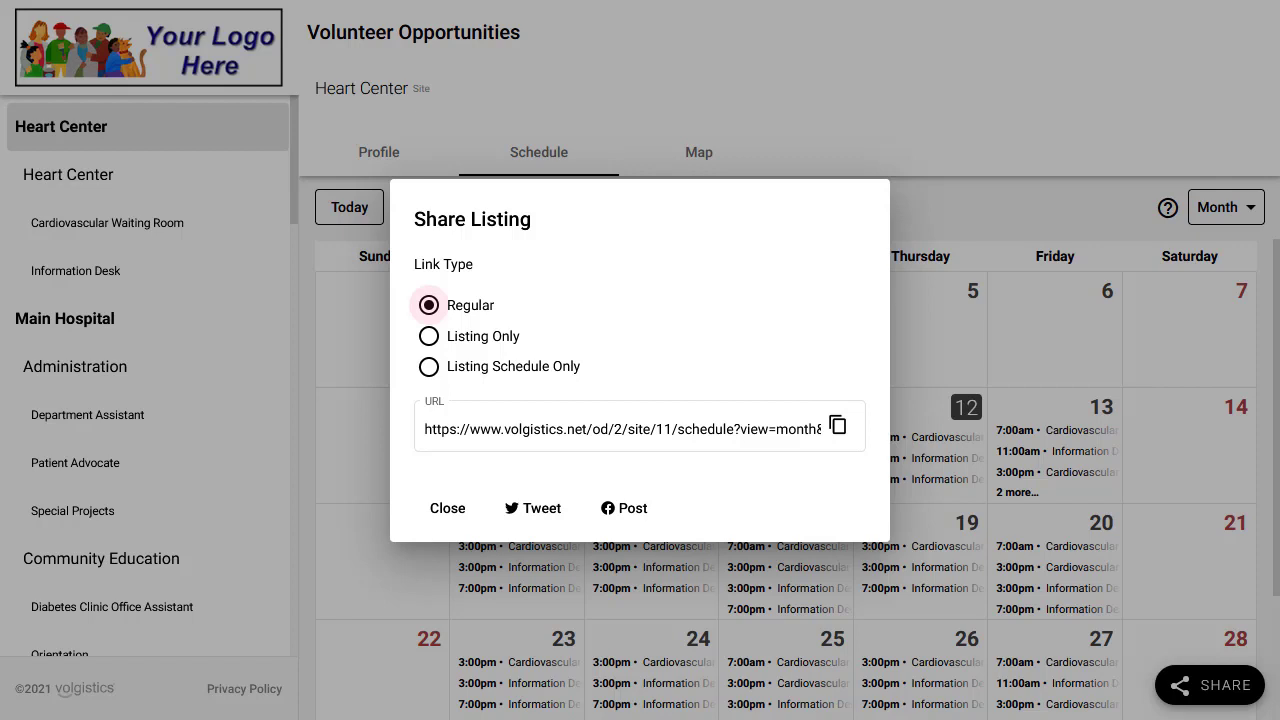
Step: Compare the Listing Only and Listing Schedule Only share links, then close the dialog
{"action": "left_click", "coordinate": [494, 339]}
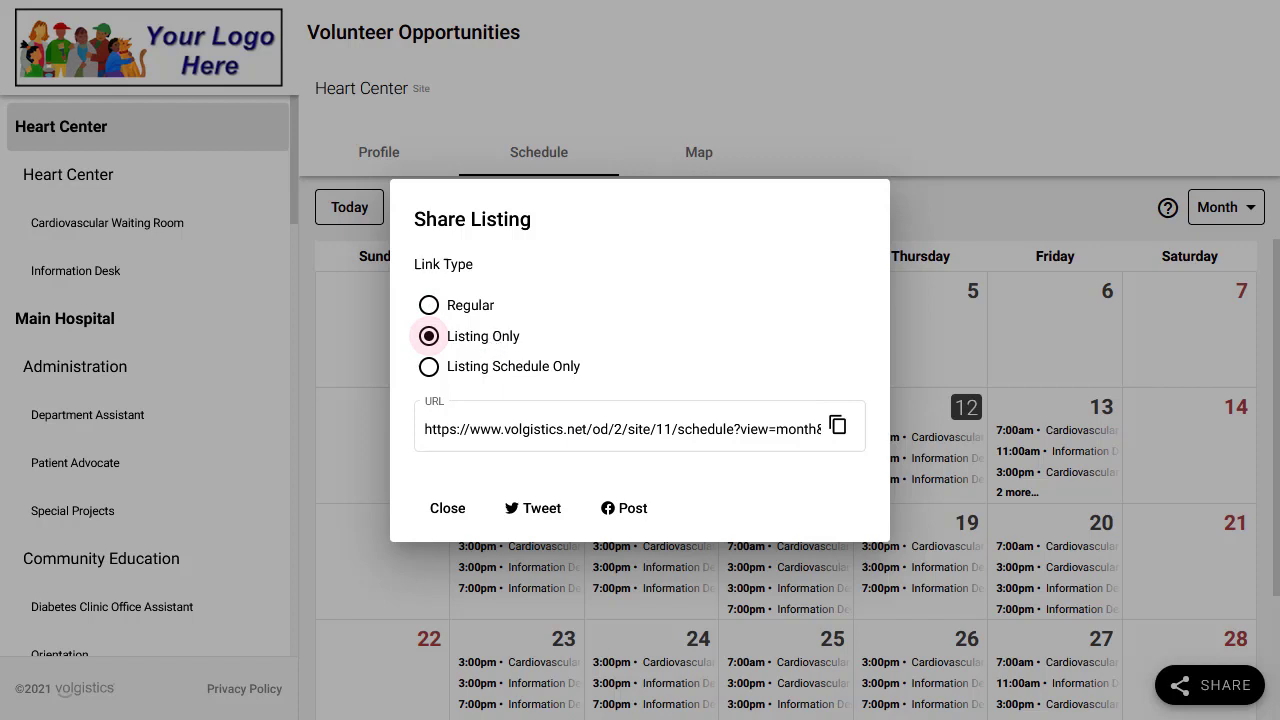
{"action": "left_click", "coordinate": [508, 372]}
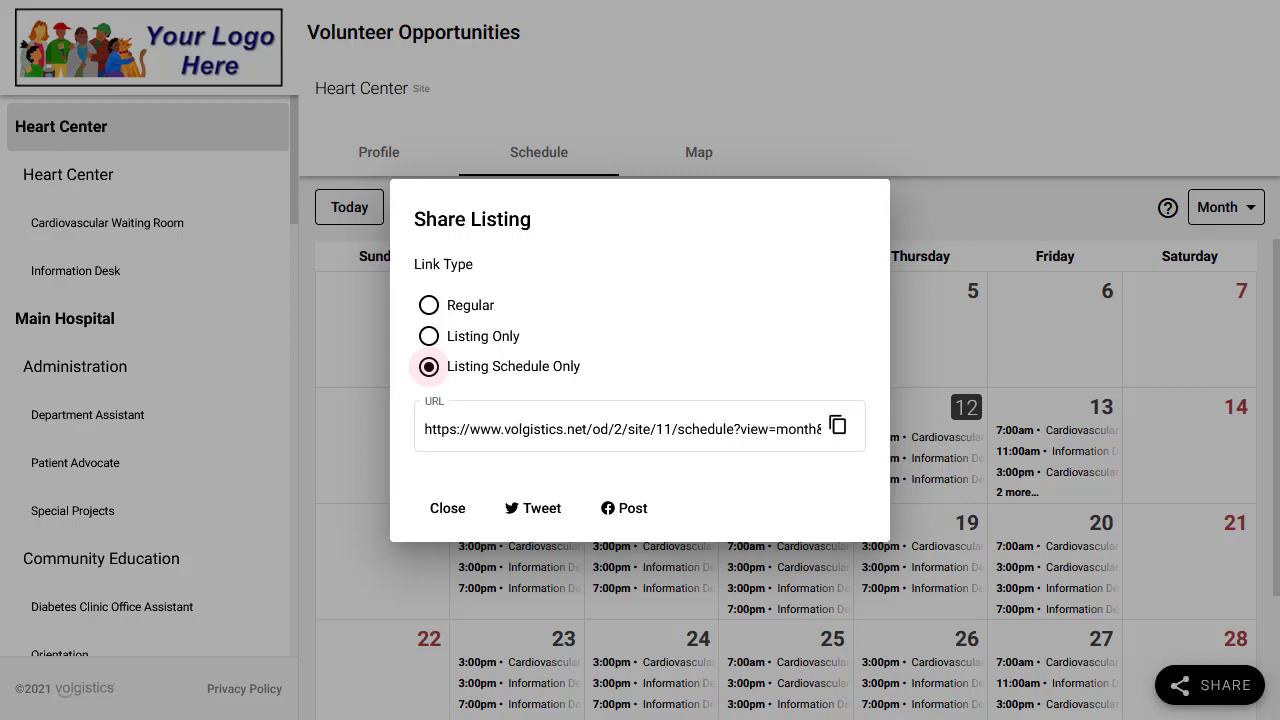
{"action": "left_click", "coordinate": [447, 510]}
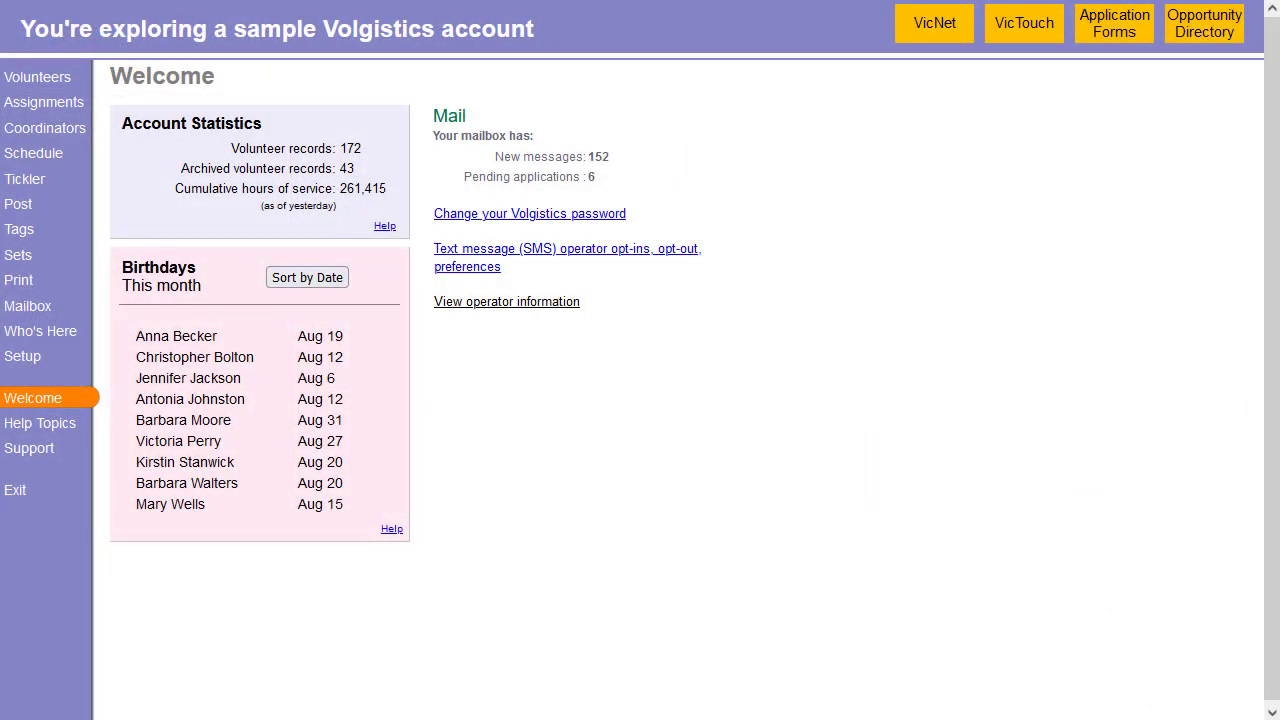
Step: Go to the Opportunity Directory settings under Setup > Online forms
{"action": "left_click", "coordinate": [80, 360]}
{"action": "left_click", "coordinate": [119, 366]}
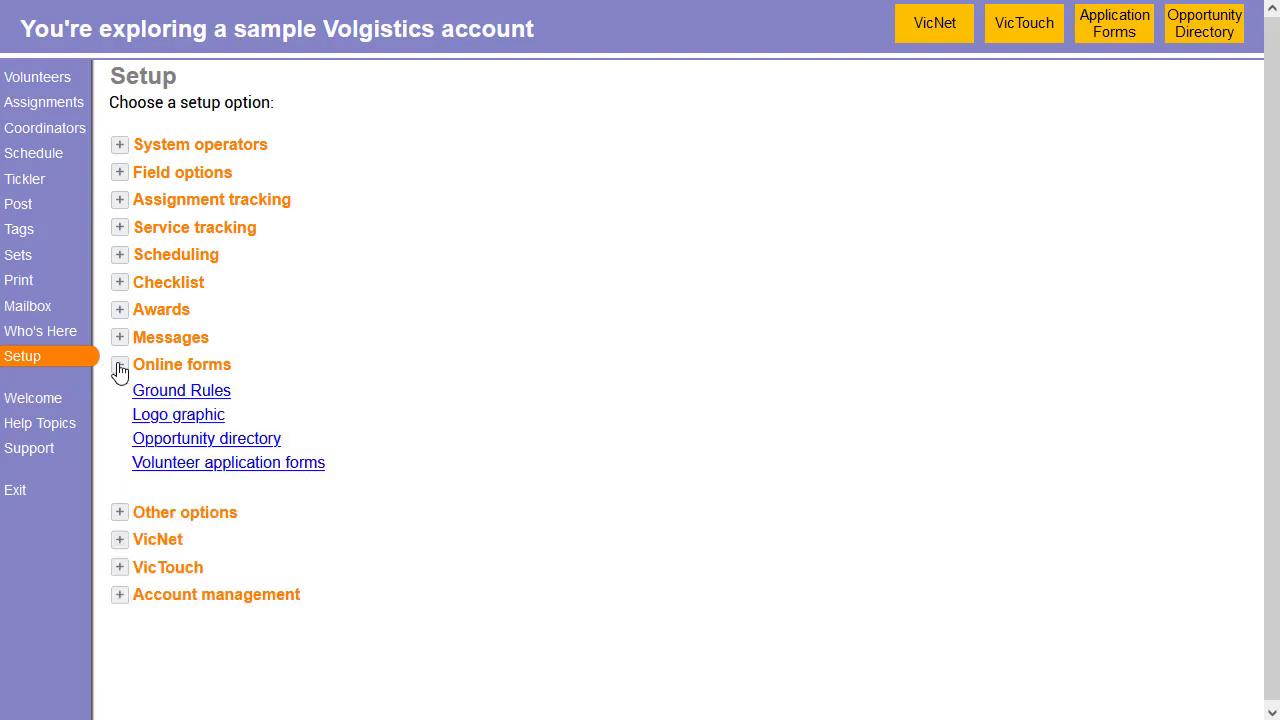
{"action": "left_click", "coordinate": [163, 438]}
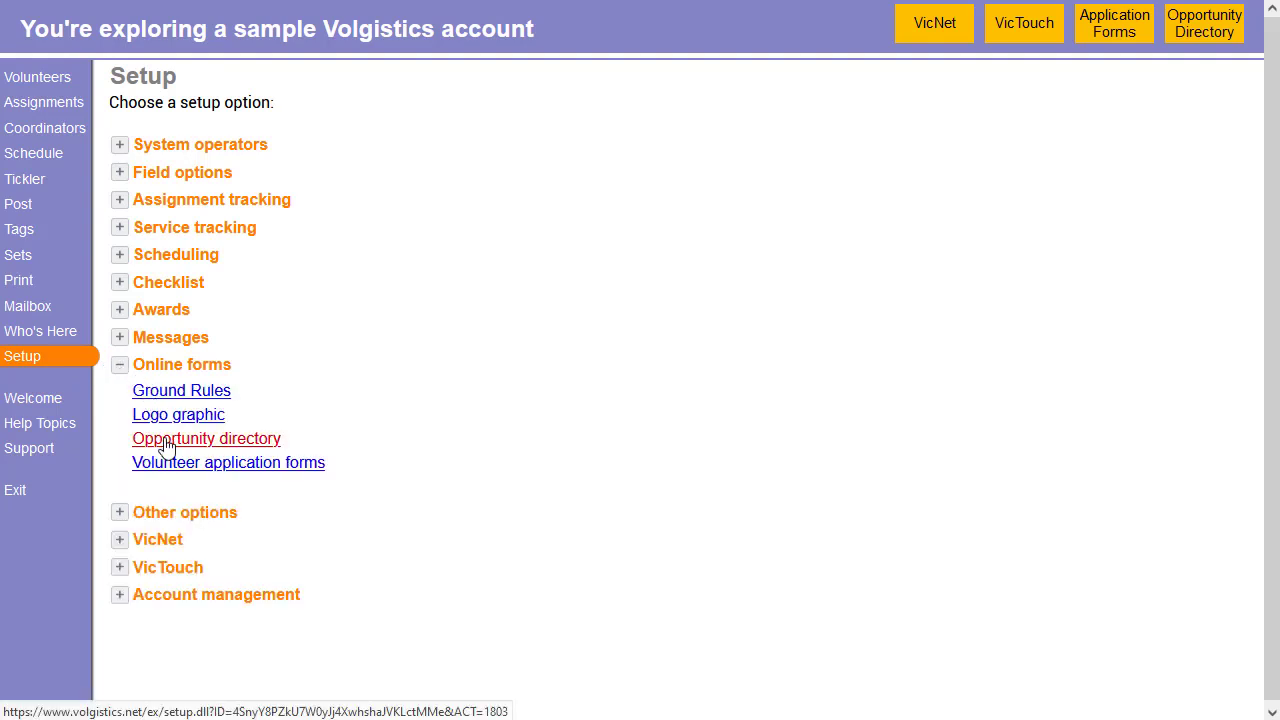
{"action": "scroll", "coordinate": [135, 345], "scroll_direction": "down", "scroll_amount": 4}
Step: Show Cell and Other but hide Minimum age and Volunteers serve up to
{"action": "left_click", "coordinate": [136, 306]}
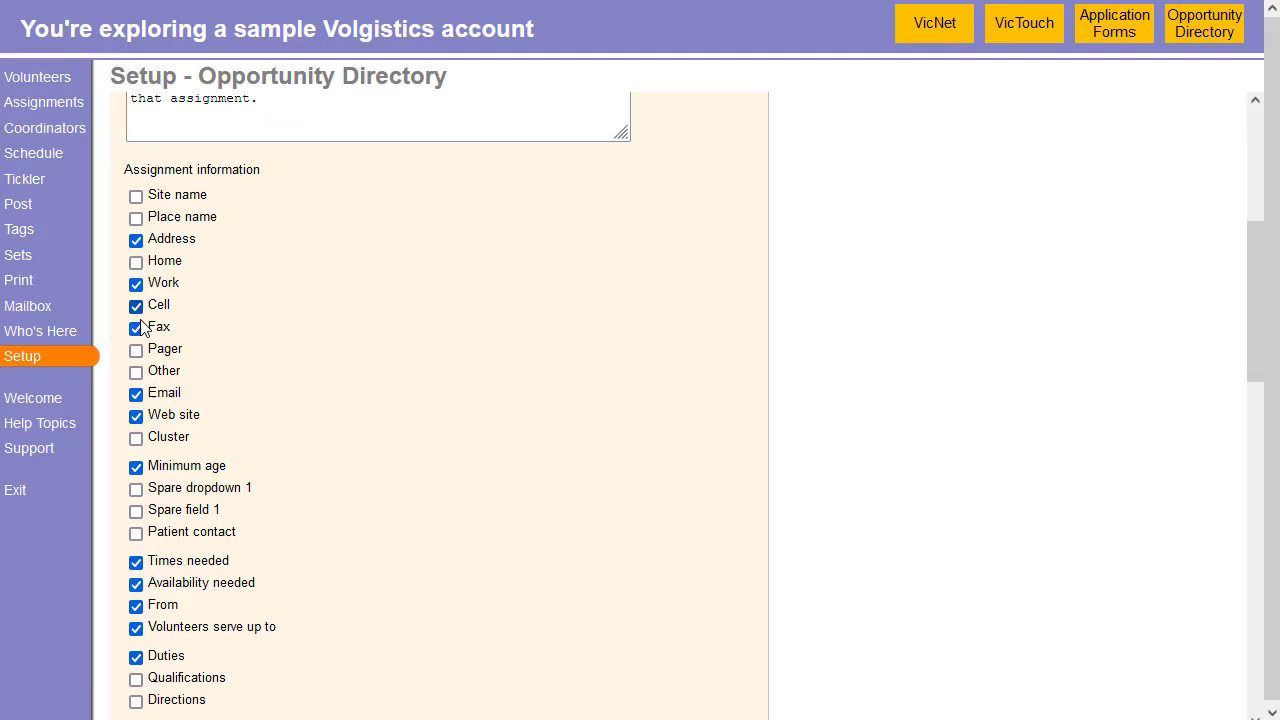
{"action": "left_click", "coordinate": [136, 372]}
{"action": "left_click", "coordinate": [136, 467]}
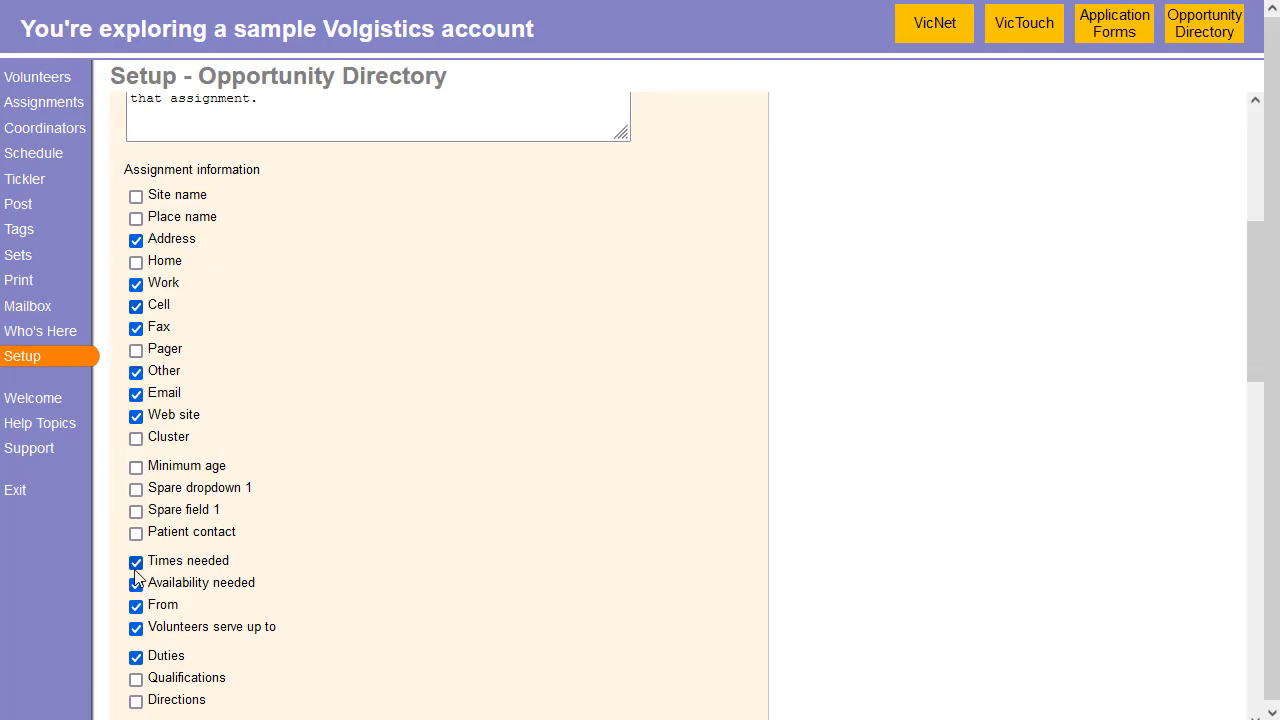
{"action": "left_click", "coordinate": [136, 628]}
{"action": "scroll", "coordinate": [195, 612], "scroll_direction": "down", "scroll_amount": 3}
{"action": "scroll", "coordinate": [200, 612], "scroll_direction": "down", "scroll_amount": 8}
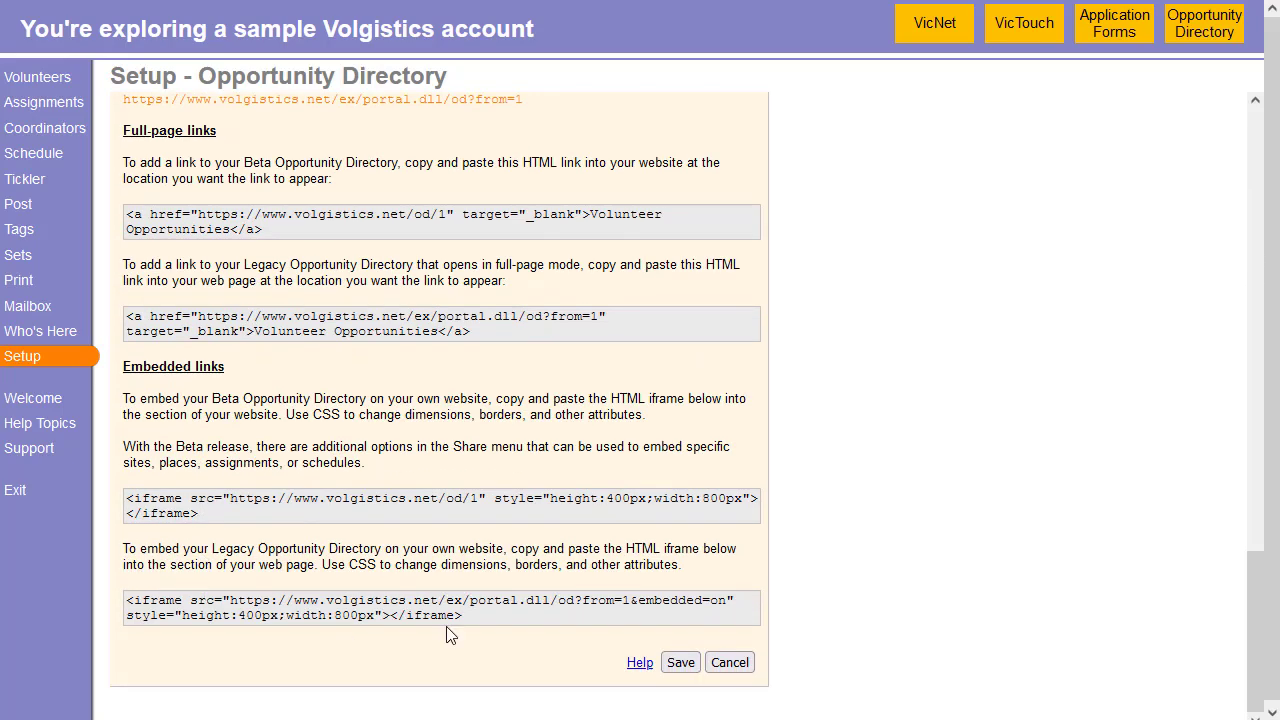
{"action": "left_click", "coordinate": [680, 663]}
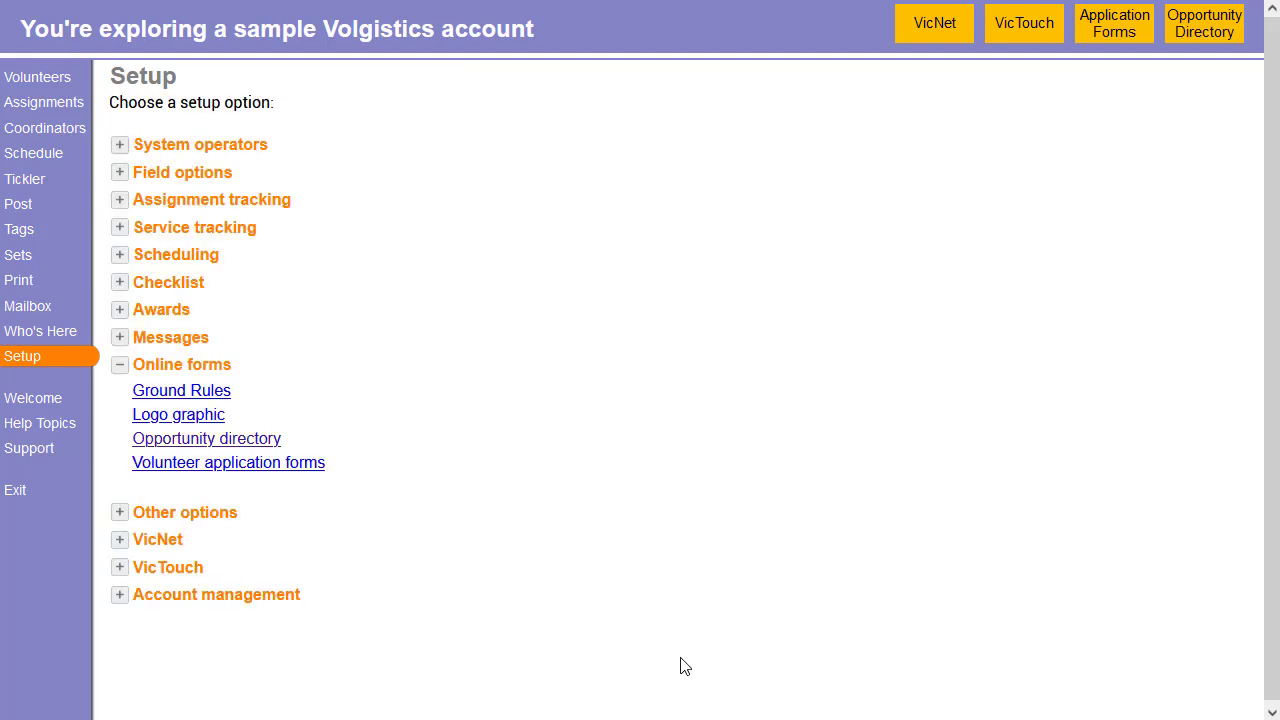